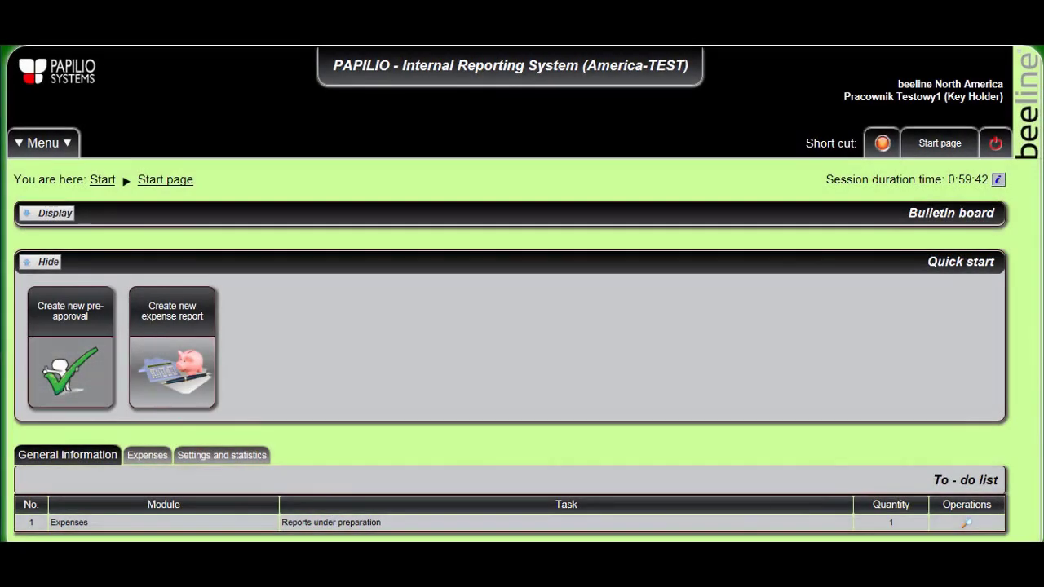
# Create a new pre-approval entry for the expense type Plane (airfare)
pyautogui.click(72, 364)
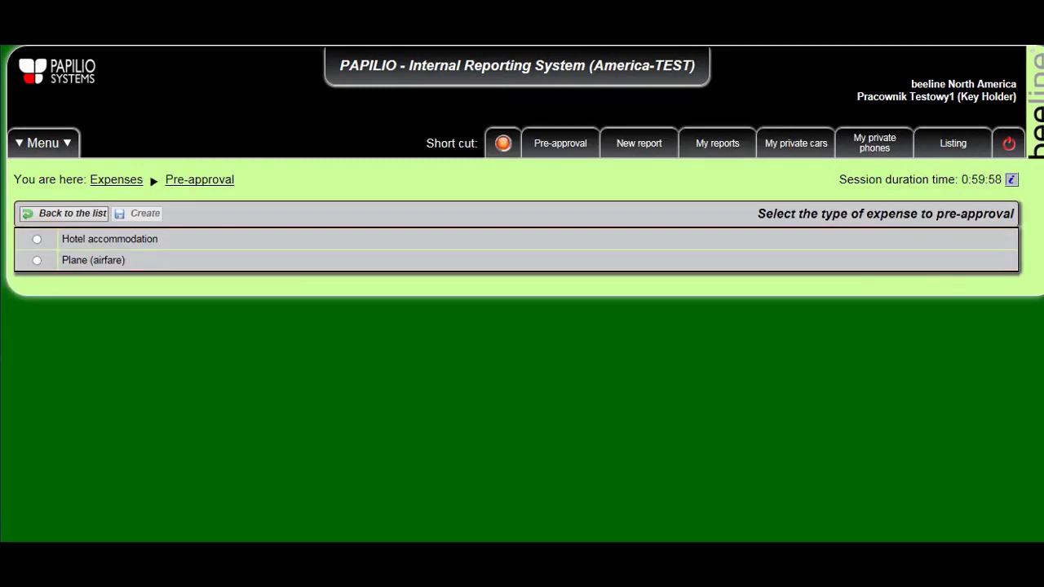
pyautogui.click(37, 260)
pyautogui.click(137, 213)
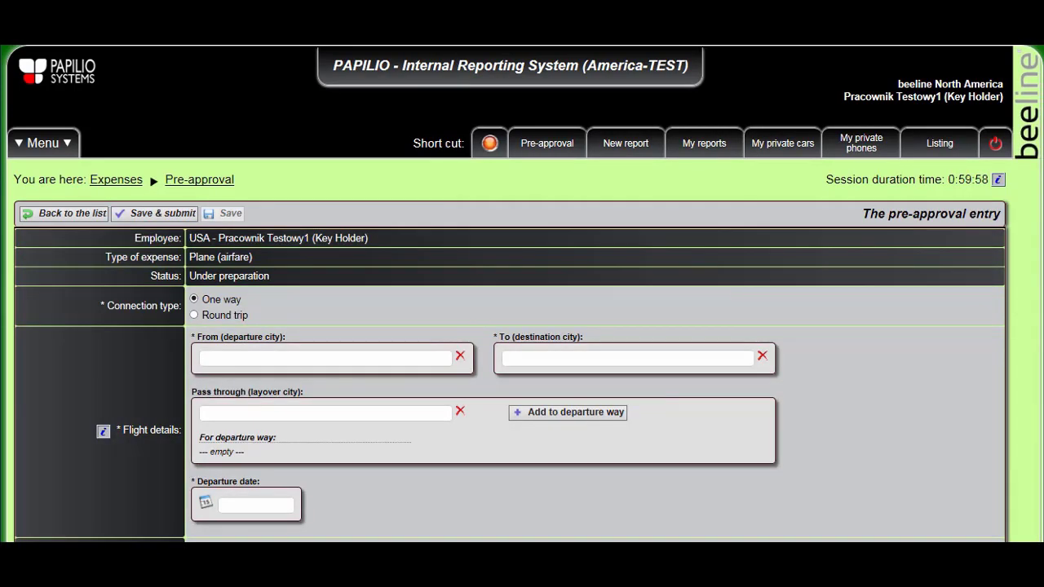
# Make the flight a round trip departing from United States - Chicago (Illinois)
pyautogui.click(194, 315)
pyautogui.click(272, 359)
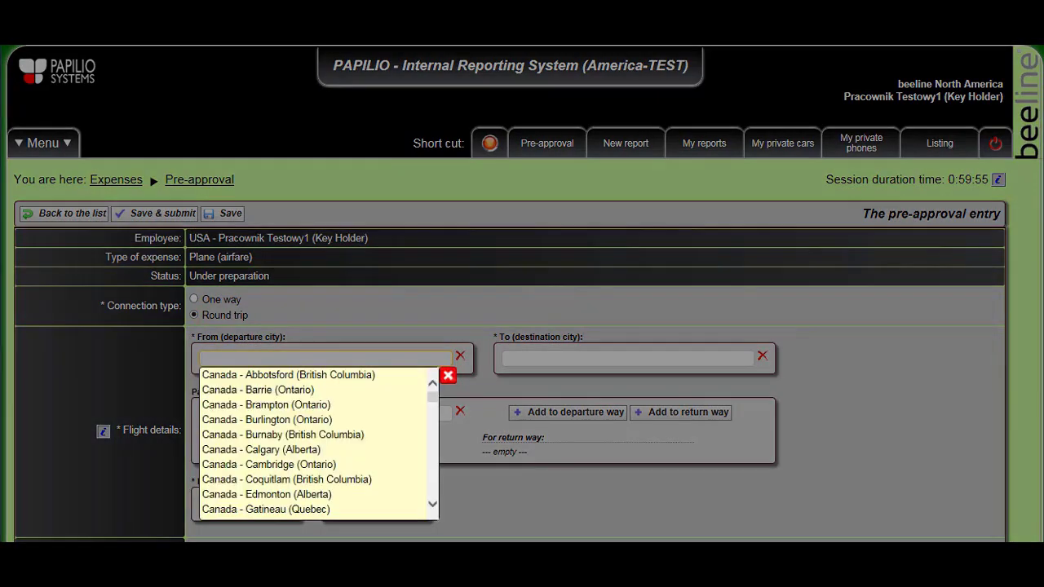
pyautogui.moveTo(432, 396); pyautogui.dragTo(432, 421)
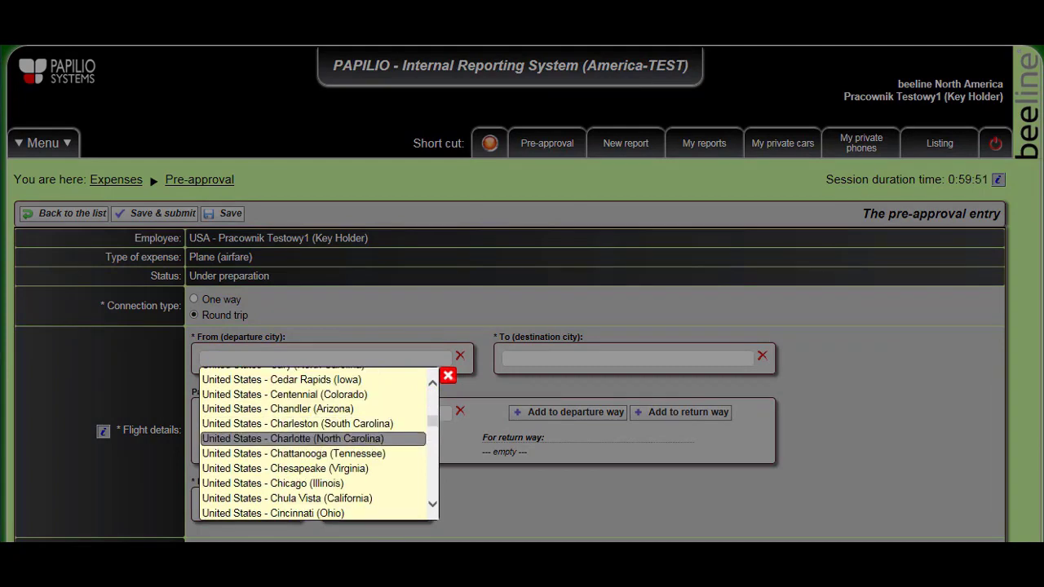
pyautogui.click(339, 483)
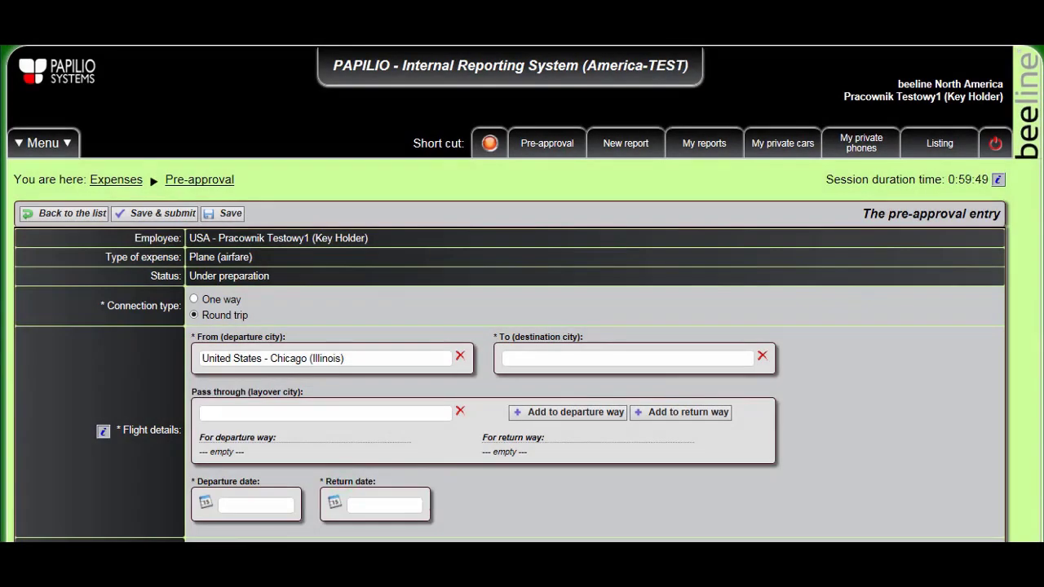
# Set the flight's destination city to United States - Atlanta (Georgia)
pyautogui.click(544, 357)
pyautogui.write('a')
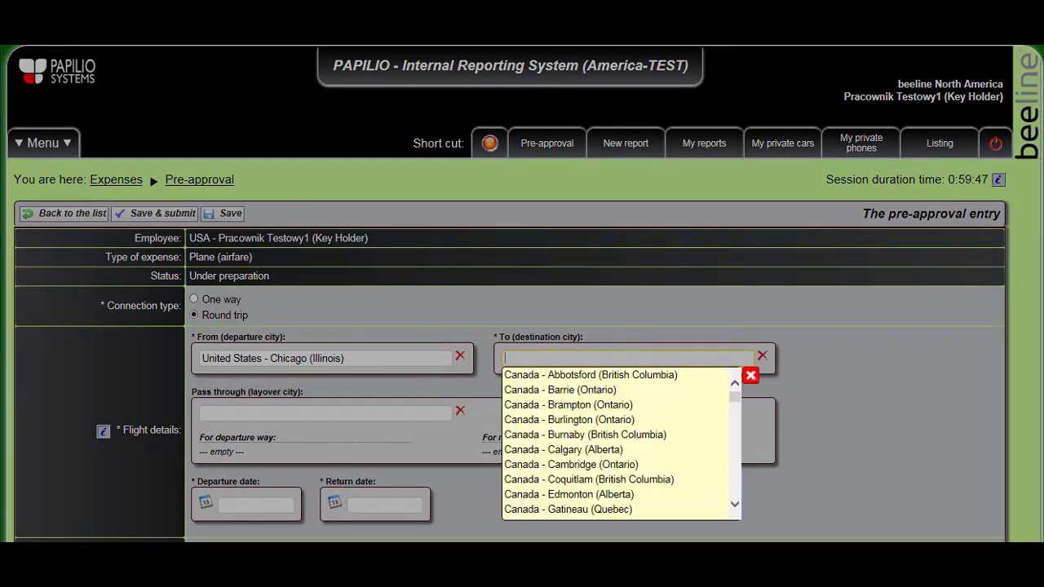
pyautogui.write('t')
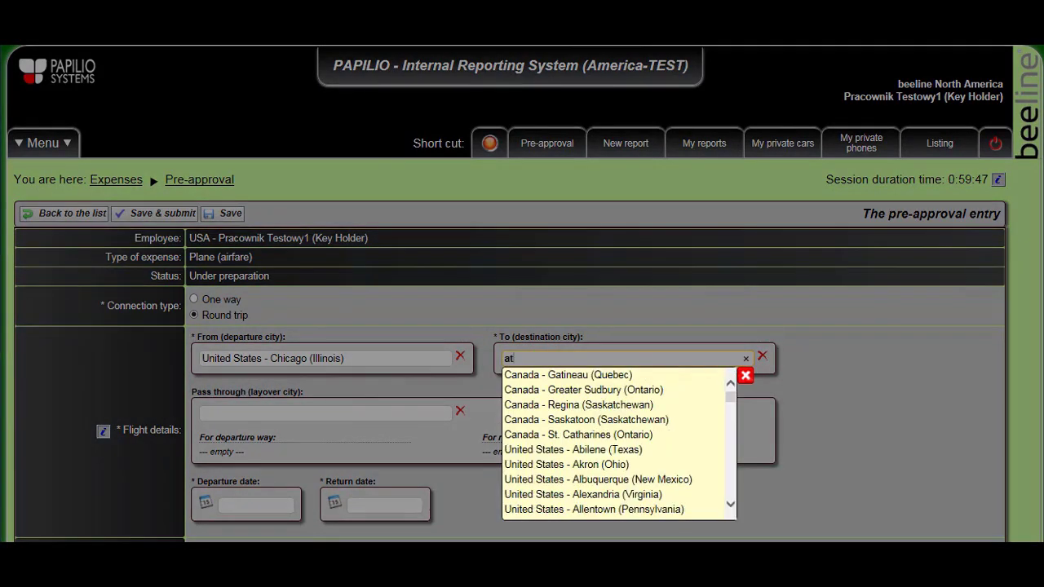
pyautogui.write('lant')
pyautogui.click(556, 375)
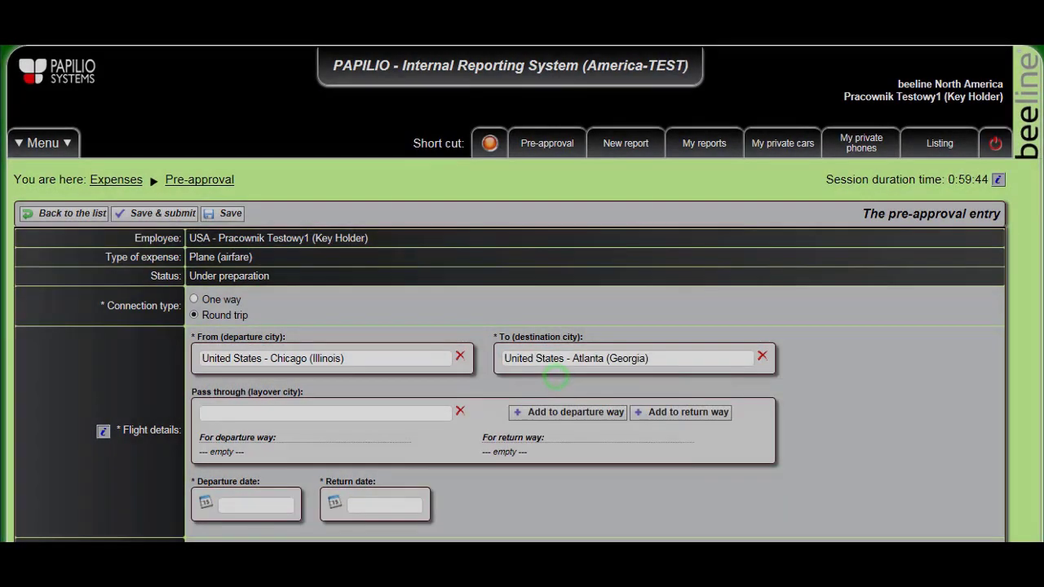
# Set the flight's departure date to 2016-06-07 and its return date to 2016-06-09
pyautogui.scroll(-3, 522, 293)
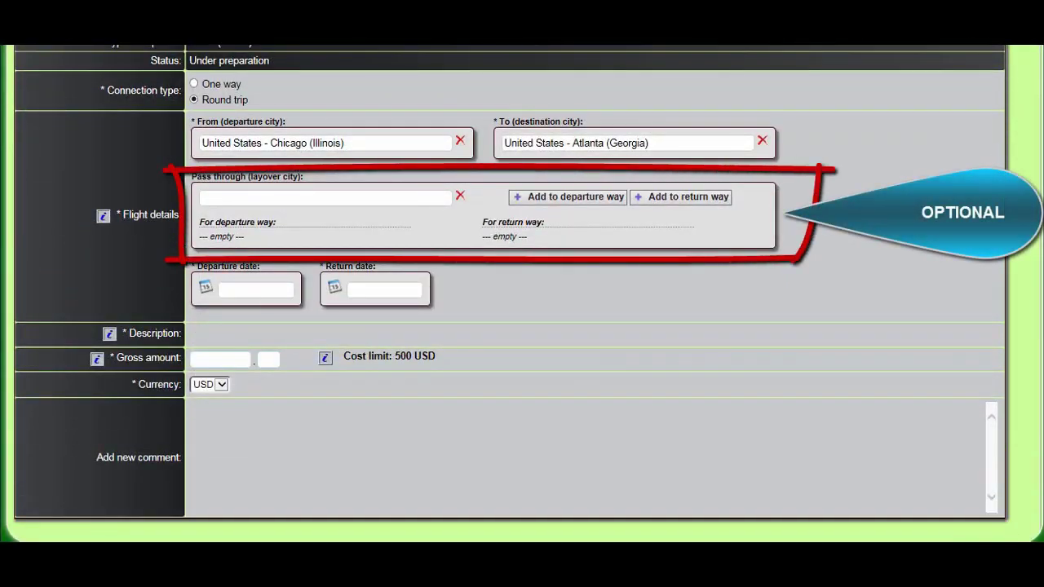
pyautogui.click(206, 286)
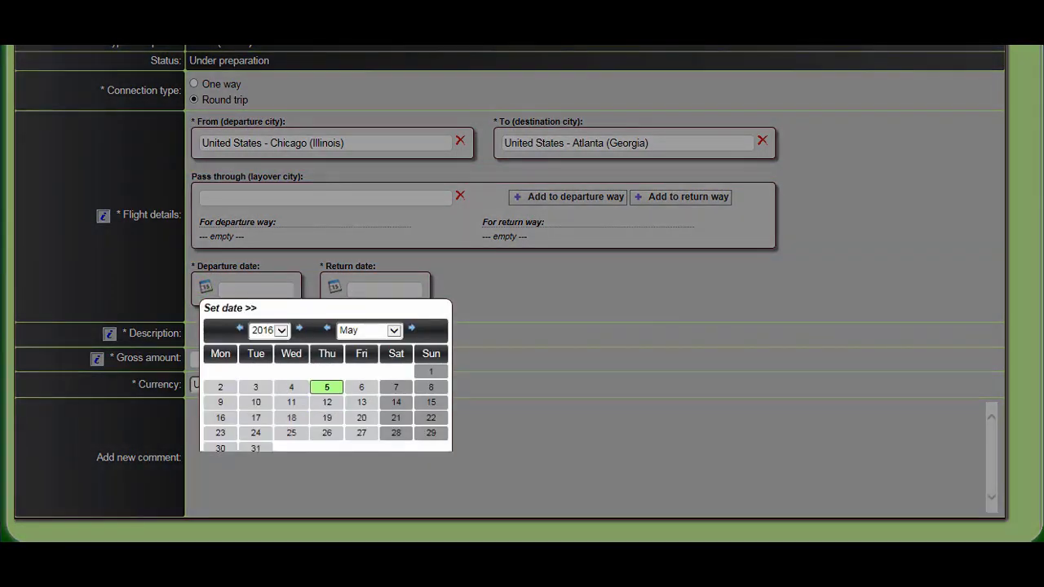
pyautogui.click(410, 327)
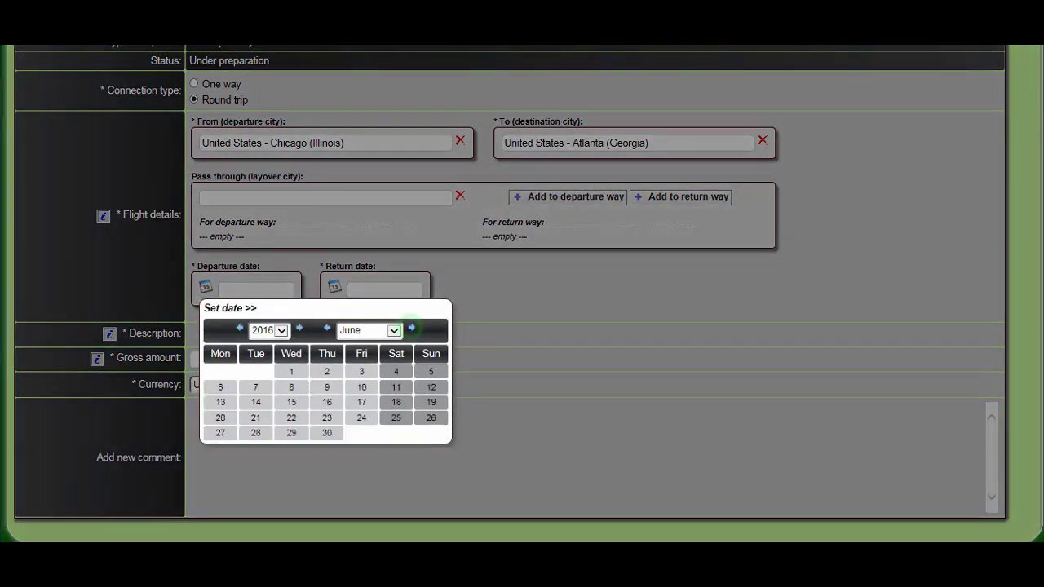
pyautogui.click(256, 387)
pyautogui.click(364, 291)
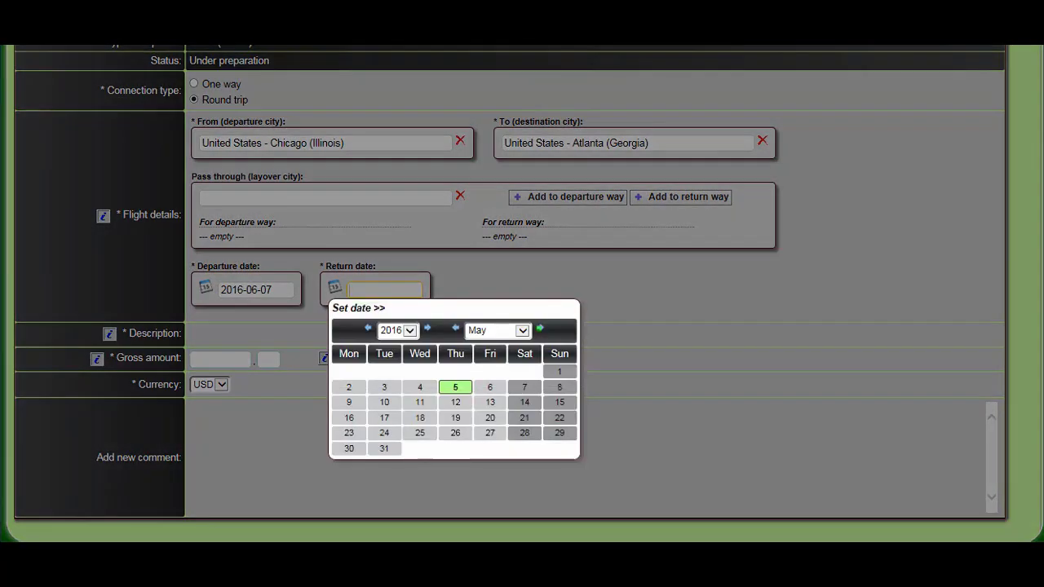
pyautogui.click(539, 328)
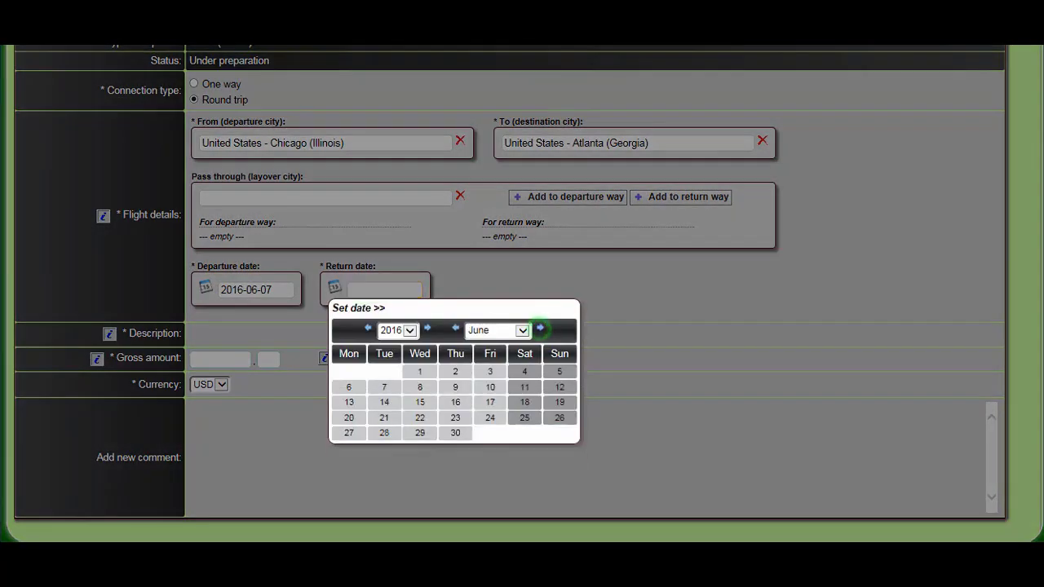
pyautogui.click(455, 387)
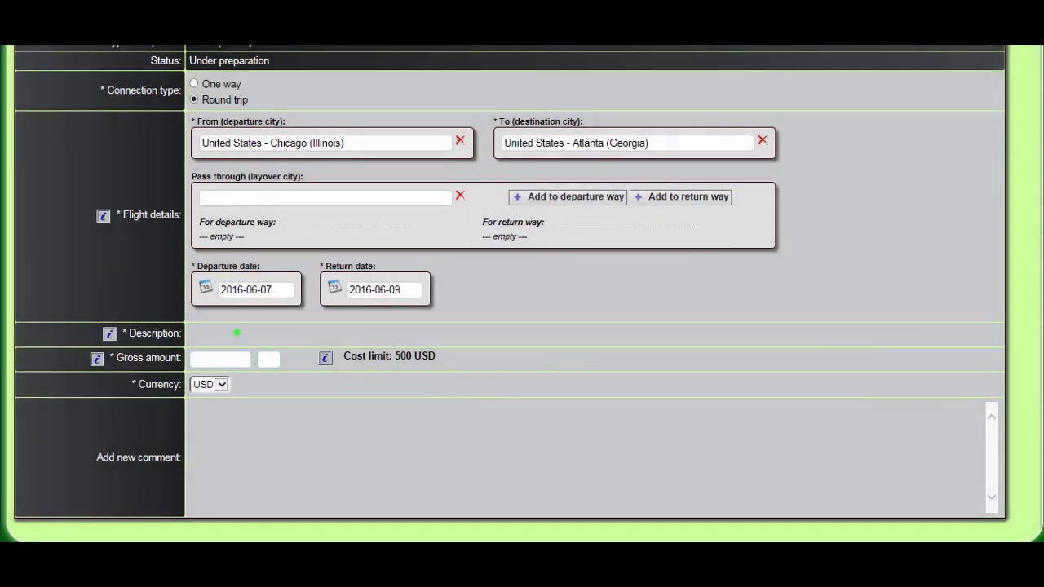
# Describe the airfare as "Delta Airlines, POS and MM visits" and enter a gross amount of 450.00
pyautogui.click(236, 332)
pyautogui.write('Delta Airlines, POS ')
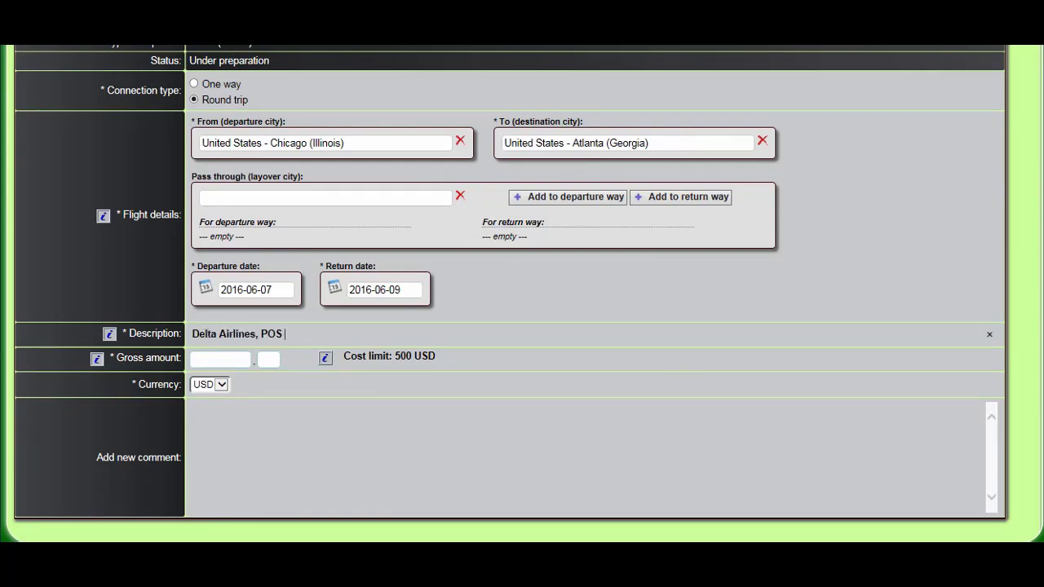
pyautogui.write('and MM visits')
pyautogui.press('Tab')
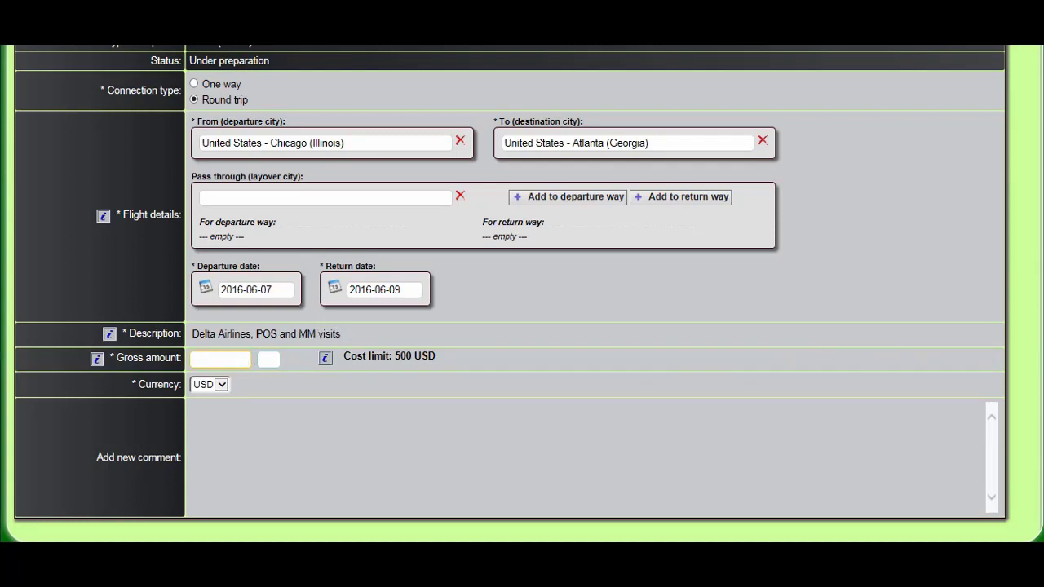
pyautogui.write('450')
pyautogui.press('Tab')
pyautogui.write('00')
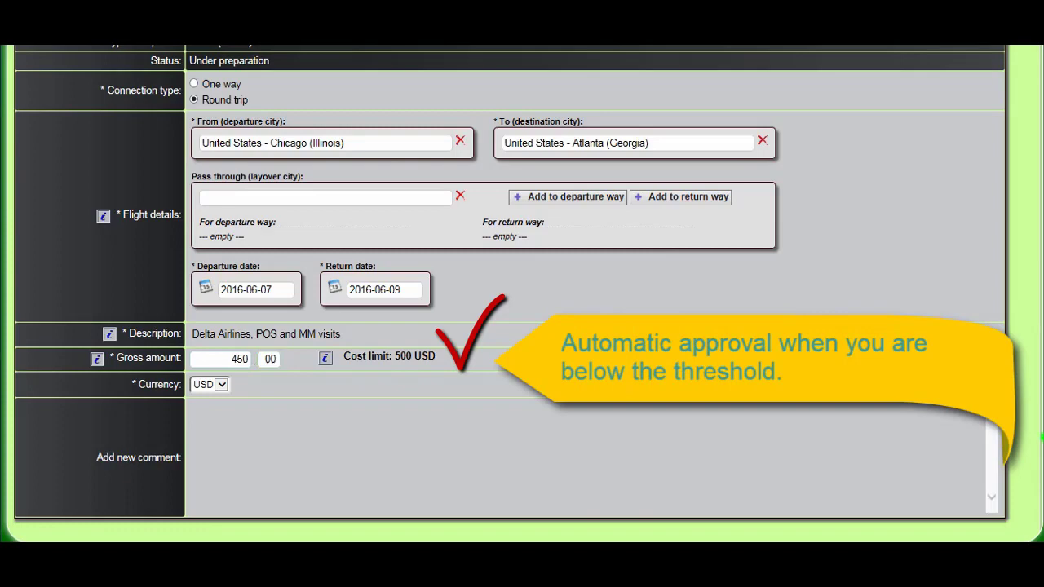
# Save and submit the airfare pre-approval entry, accepting the confirmation
pyautogui.scroll(1, 521, 293)
pyautogui.scroll(2, 522, 293)
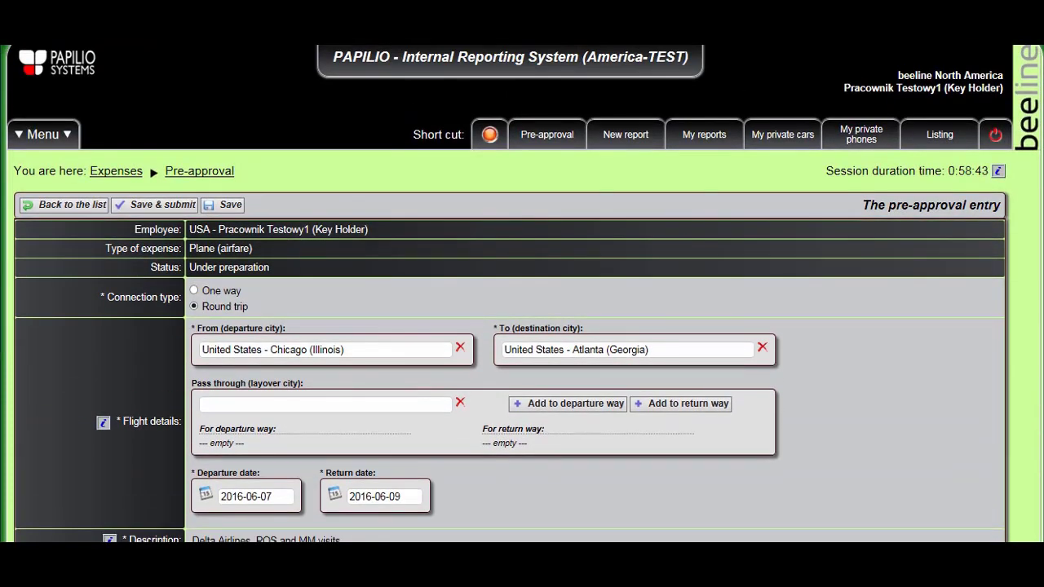
pyautogui.click(155, 204)
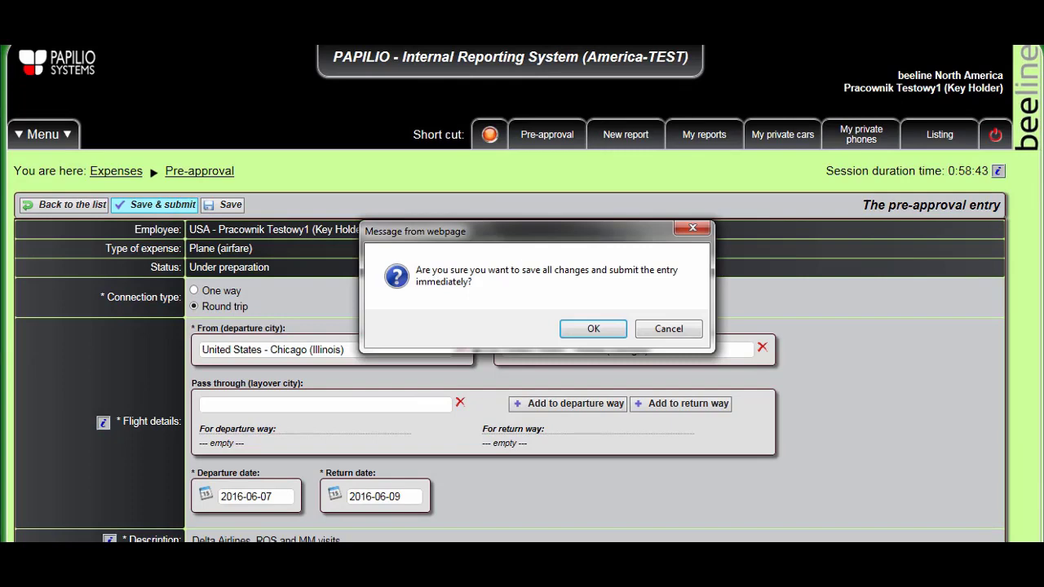
pyautogui.click(581, 327)
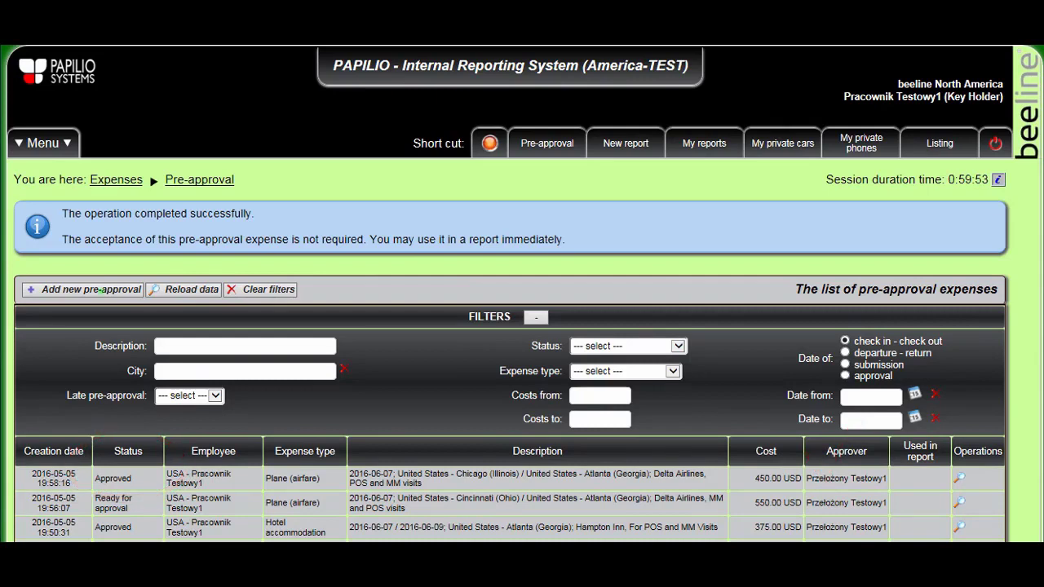
# Add another pre-approval entry for the expense type Hotel accommodation
pyautogui.click(84, 289)
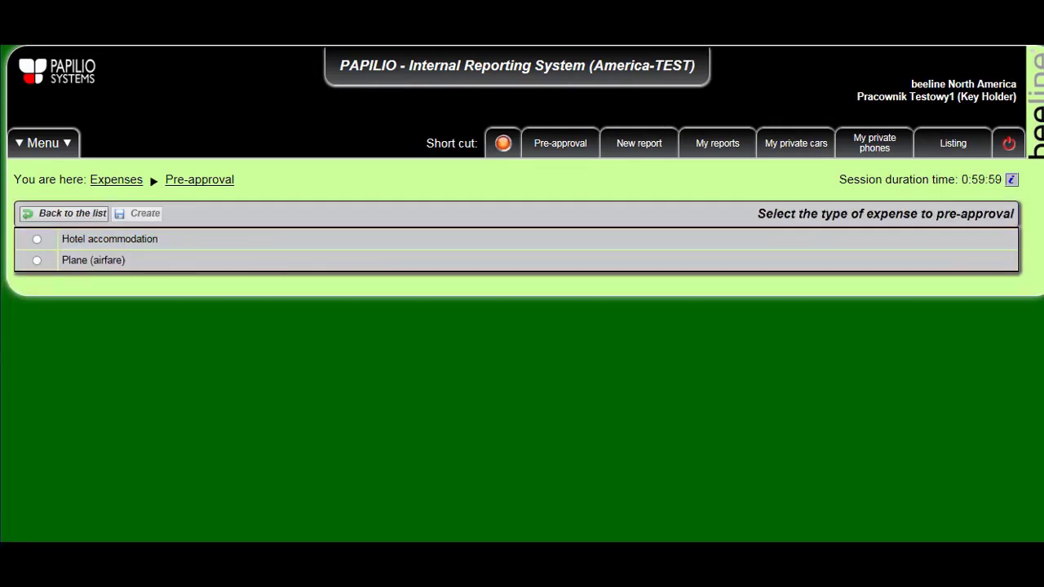
pyautogui.click(36, 239)
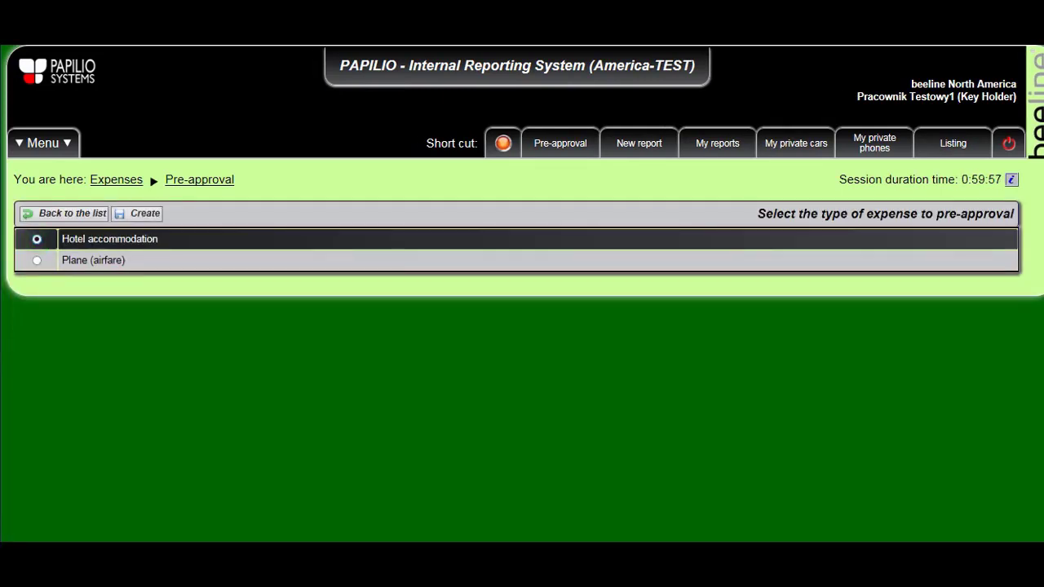
pyautogui.click(145, 214)
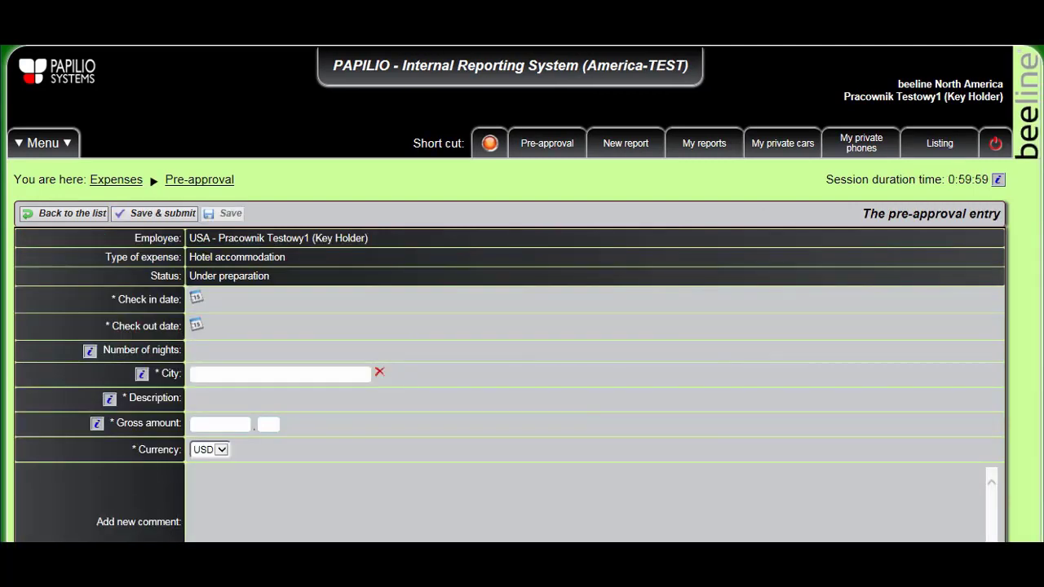
# Set the hotel check-in date to 2016-06-07 and the check-out date to 2016-06-09
pyautogui.click(197, 298)
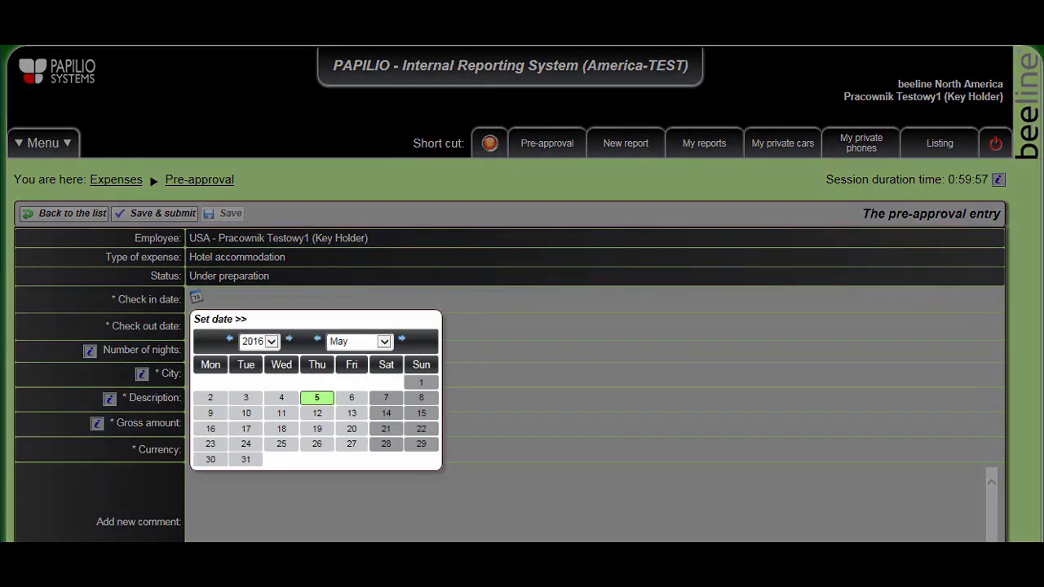
pyautogui.click(402, 339)
pyautogui.click(246, 397)
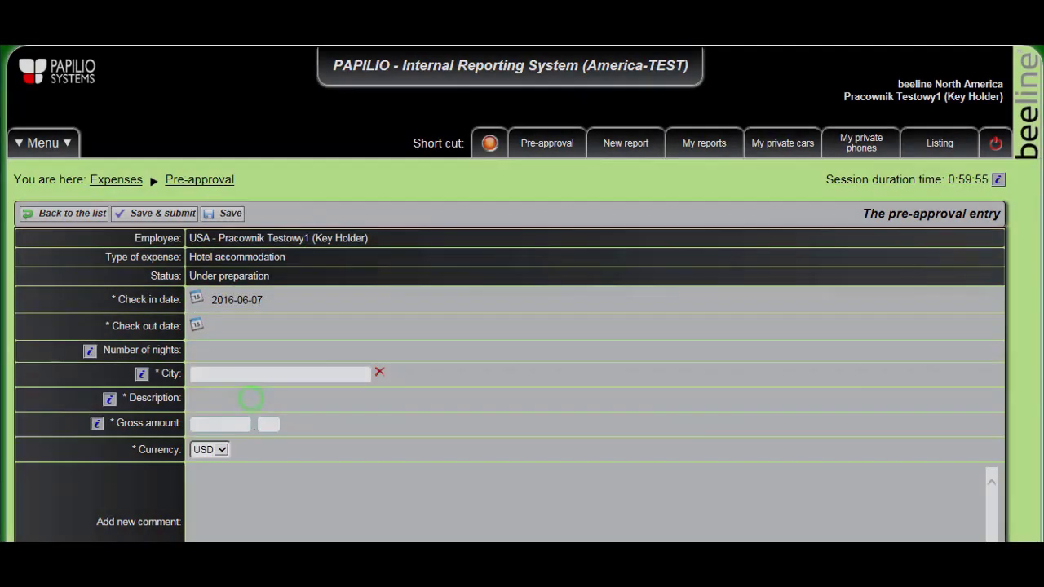
pyautogui.click(197, 324)
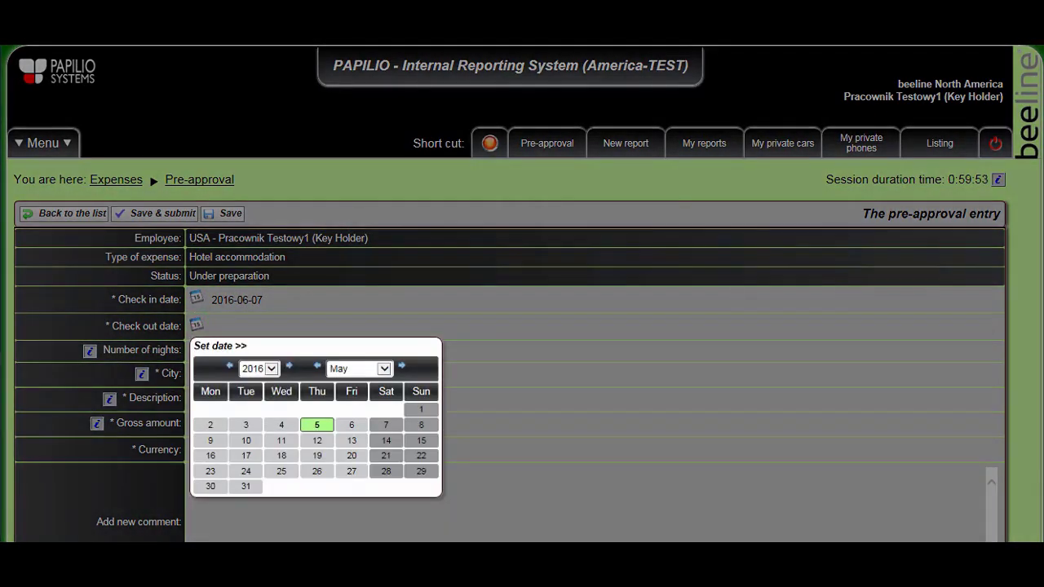
pyautogui.click(401, 365)
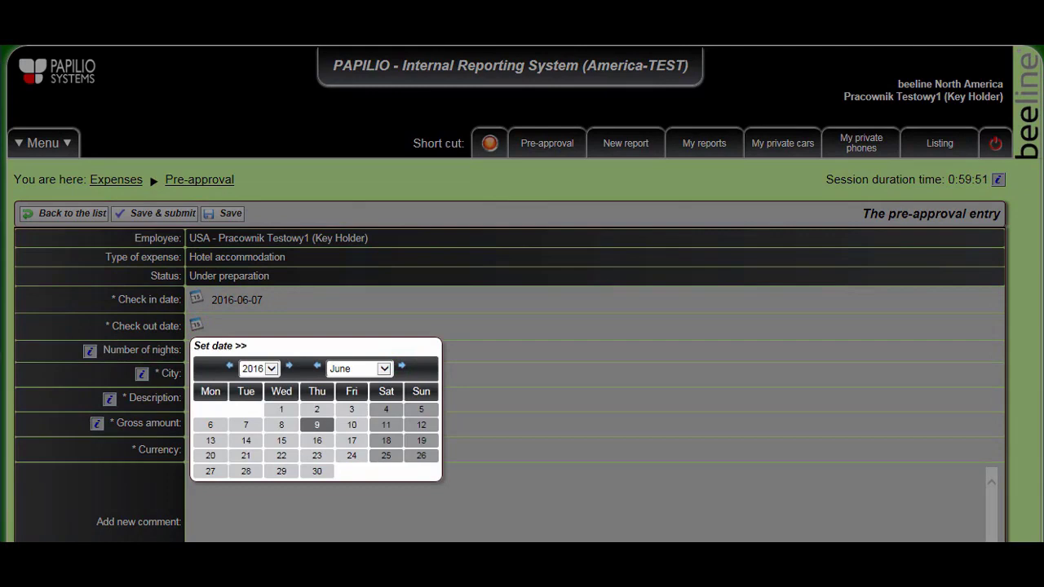
pyautogui.click(316, 425)
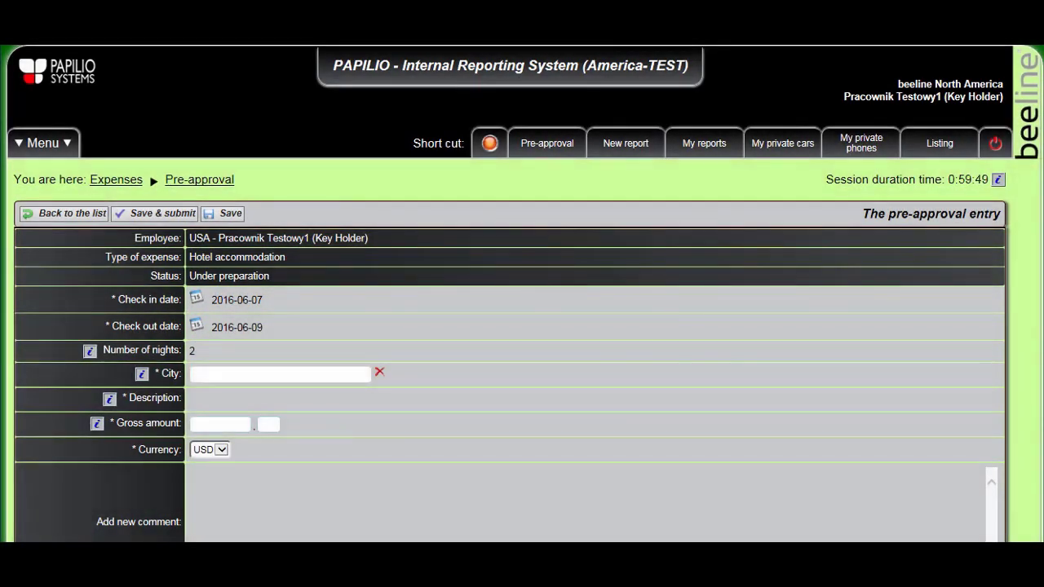
# Set the hotel's city to United States - Atlanta (Georgia)
pyautogui.click(210, 375)
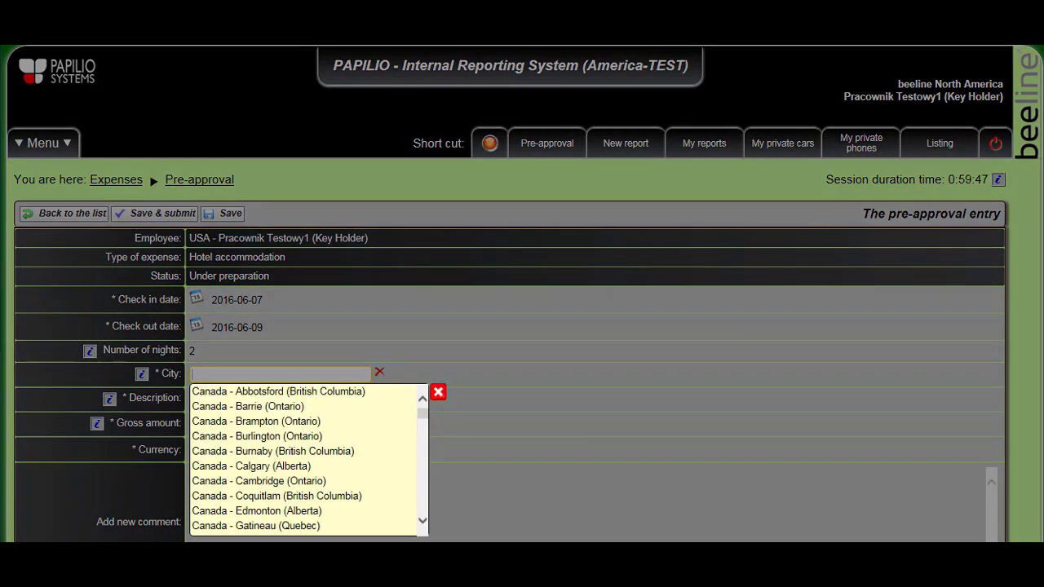
pyautogui.write('atlanta')
pyautogui.click(229, 391)
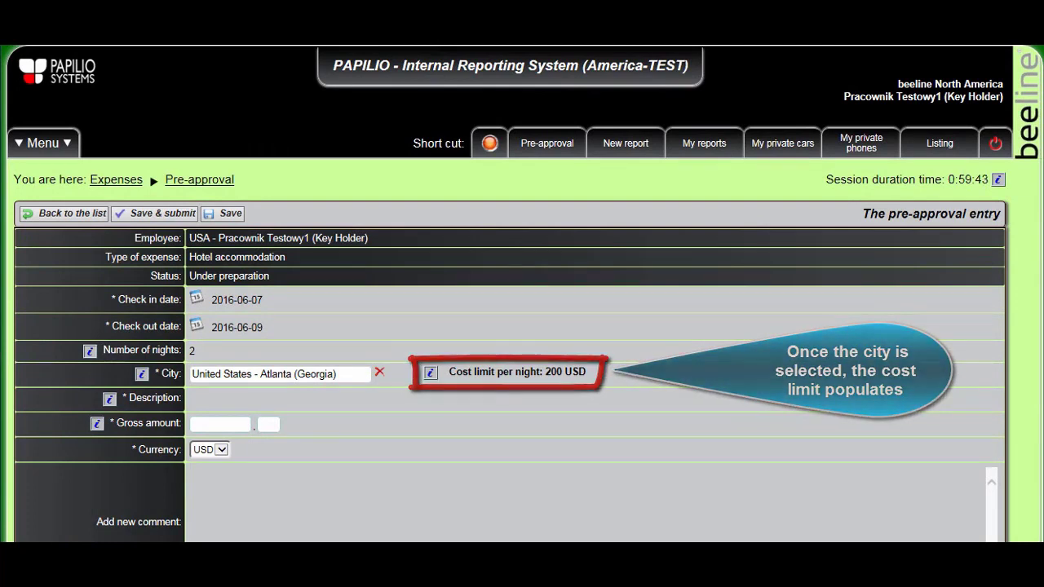
# Enter "Hampton Inn, POS and MM Visits" as the description of the hotel stay
pyautogui.click(239, 400)
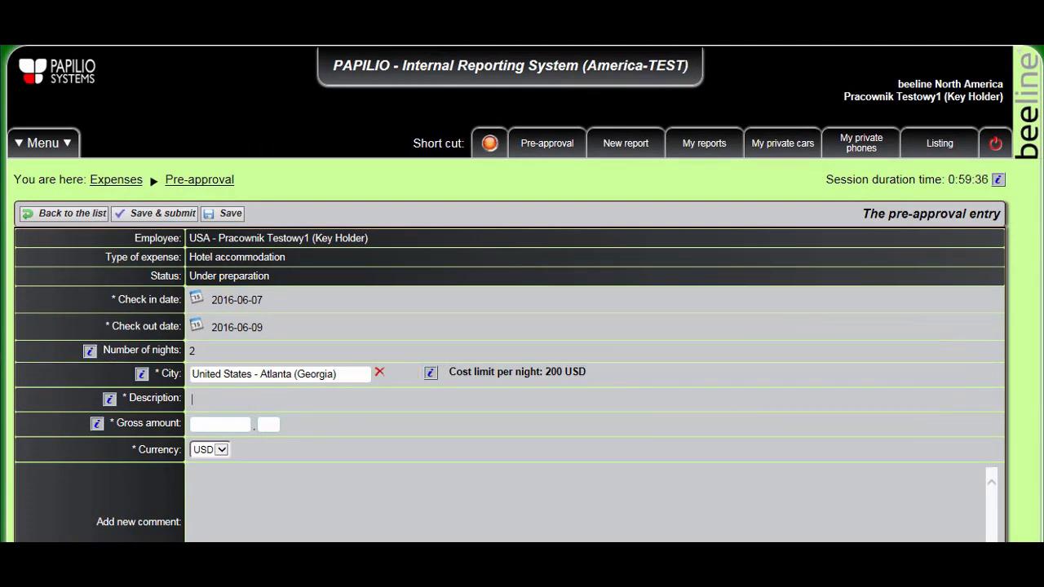
pyautogui.write('Hampton Inn, POS and')
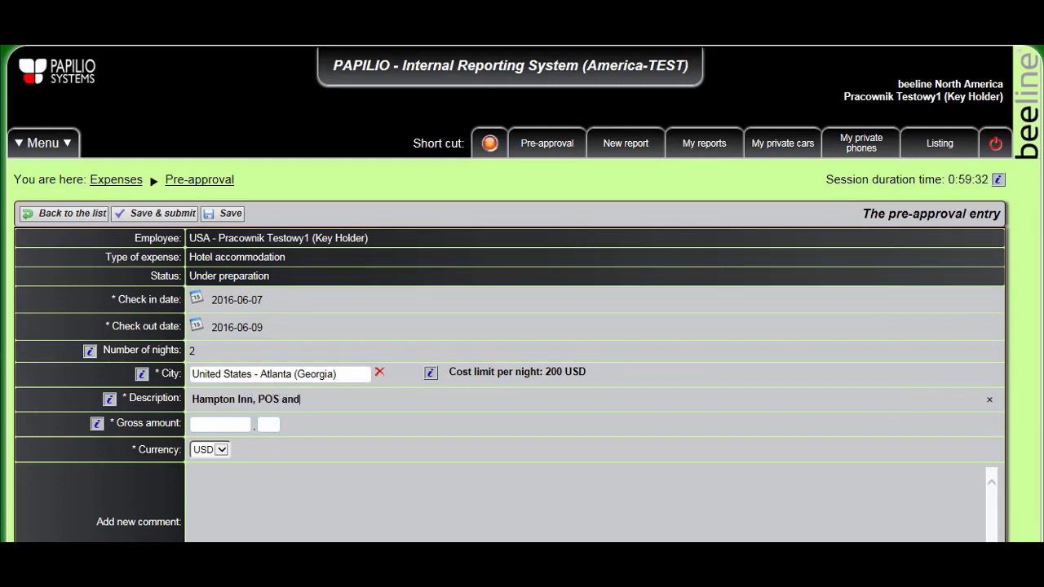
pyautogui.write(' MM Visits')
pyautogui.press('Tab')
# Enter a gross amount of 300.00 for the hotel, then save and submit the pre-approval entry
pyautogui.write('300')
pyautogui.press('Tab')
pyautogui.write('00')
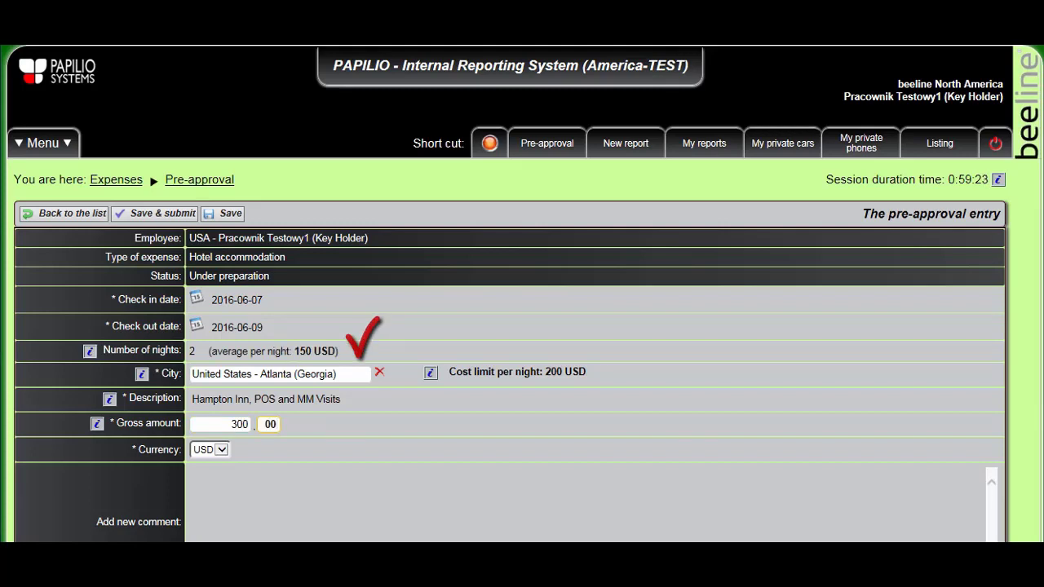
pyautogui.click(161, 214)
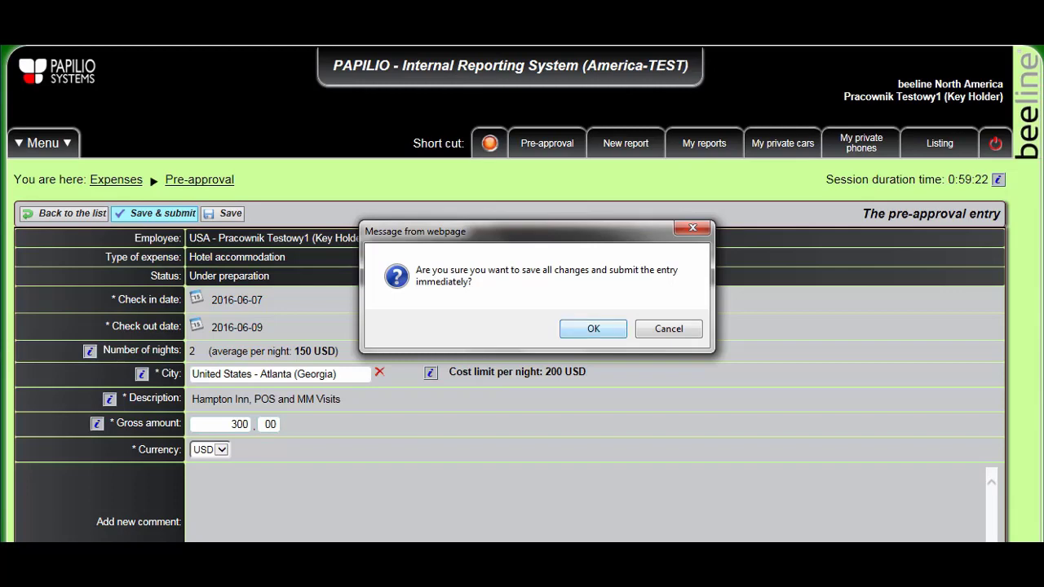
pyautogui.click(592, 329)
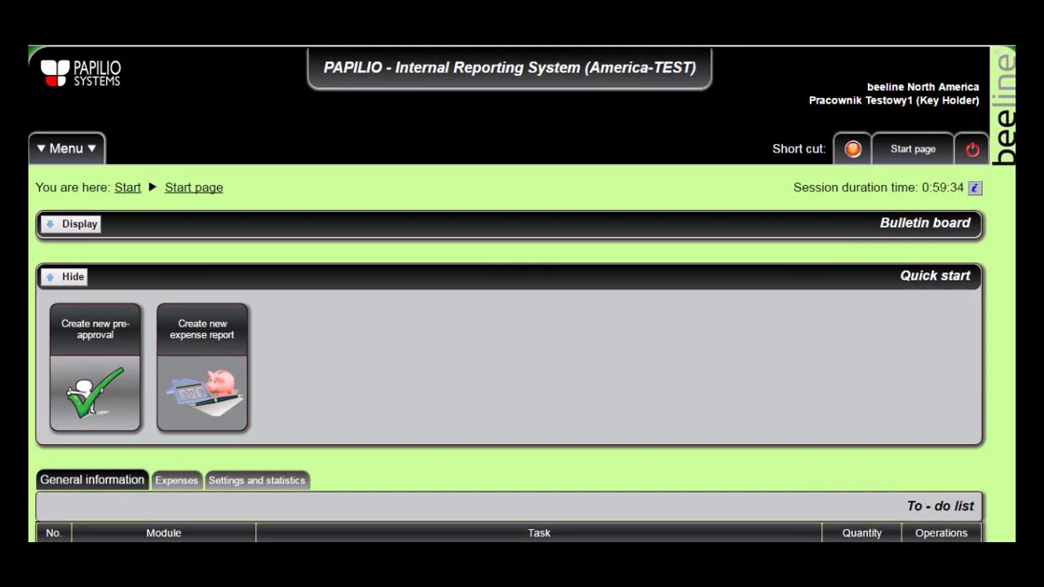
# Create a new expense report and choose hotel accommodation as the category of expenses to itemize
pyautogui.click(183, 387)
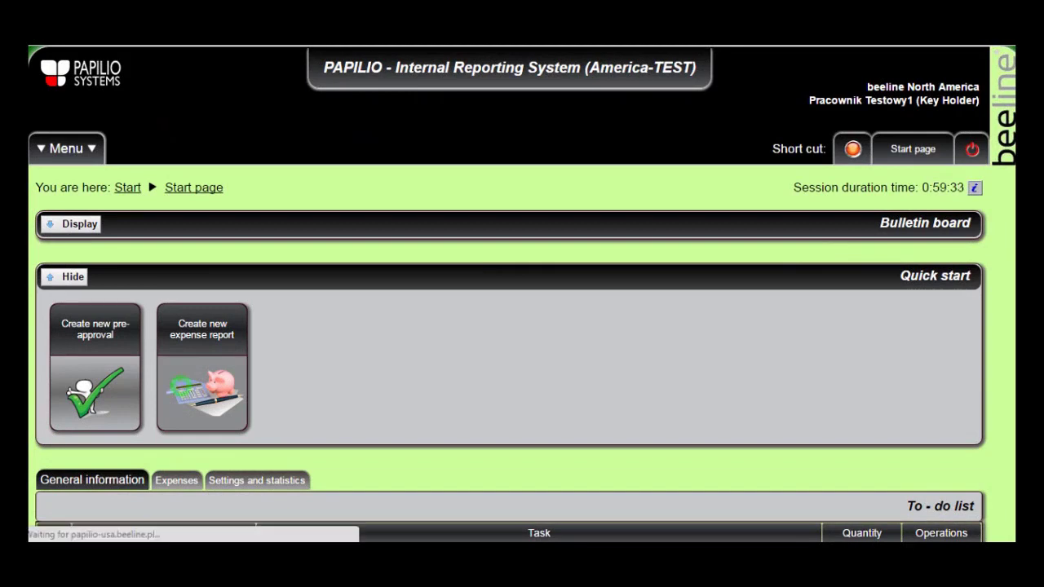
pyautogui.click(70, 225)
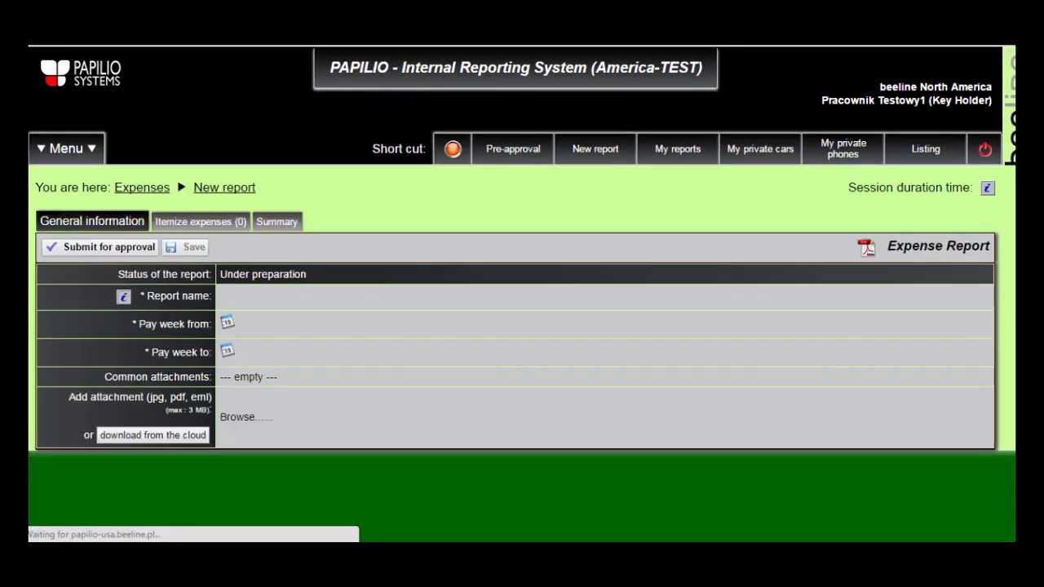
pyautogui.click(199, 223)
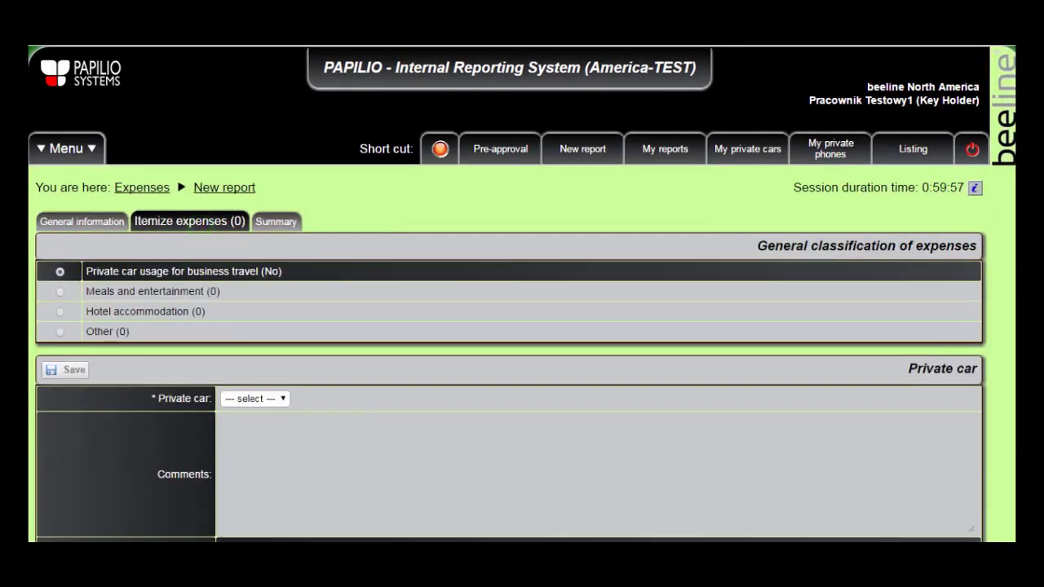
pyautogui.click(60, 311)
# Import the "Sheraton, Cleveland OH" pre-approval for 2016-05-04 to 2016-05-06 into the new hotel accommodation expense
pyautogui.scroll(-2, 60, 311)
pyautogui.scroll(-3, 508, 326)
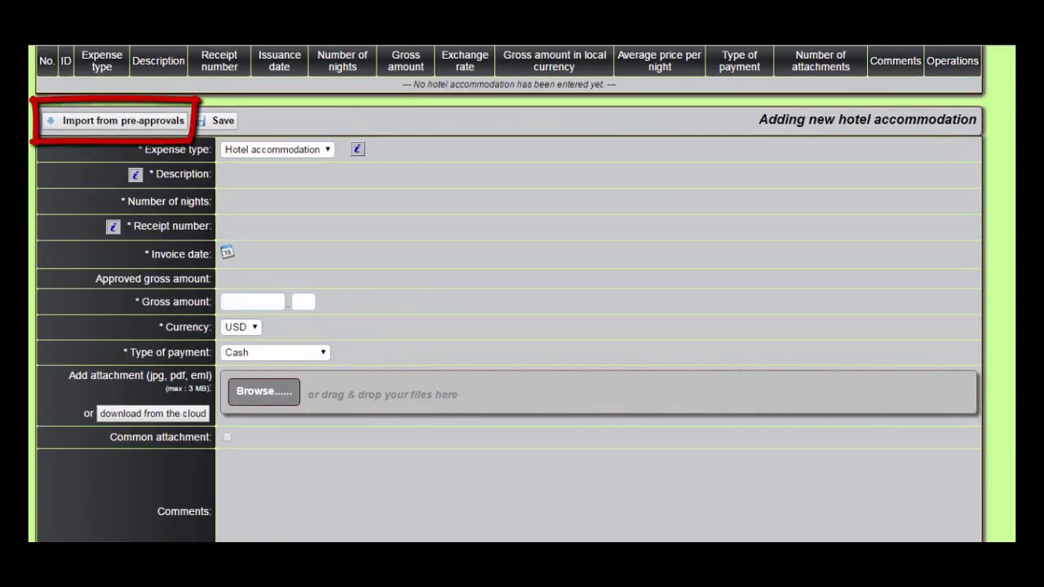
pyautogui.click(122, 121)
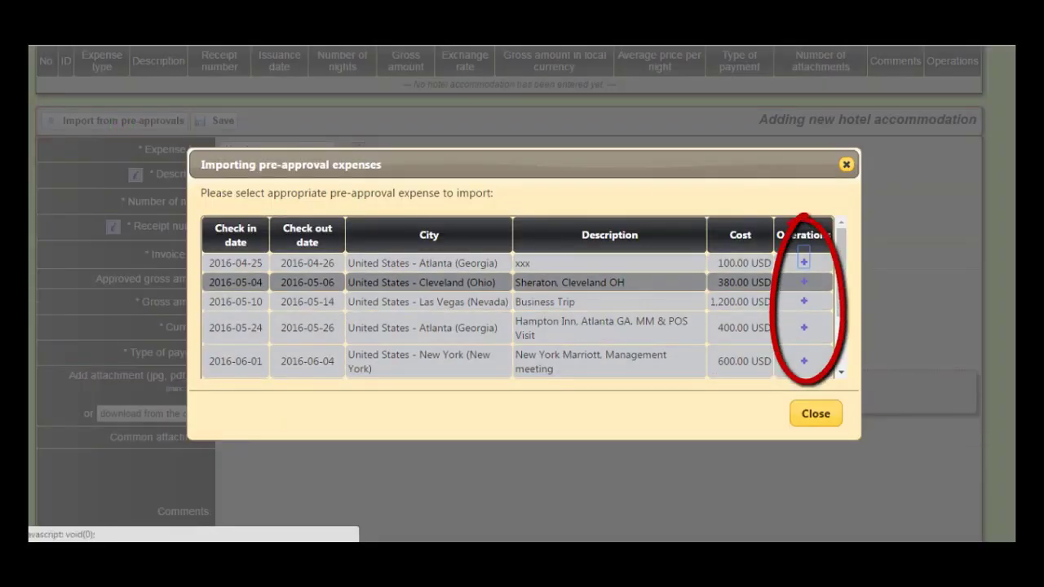
pyautogui.click(804, 282)
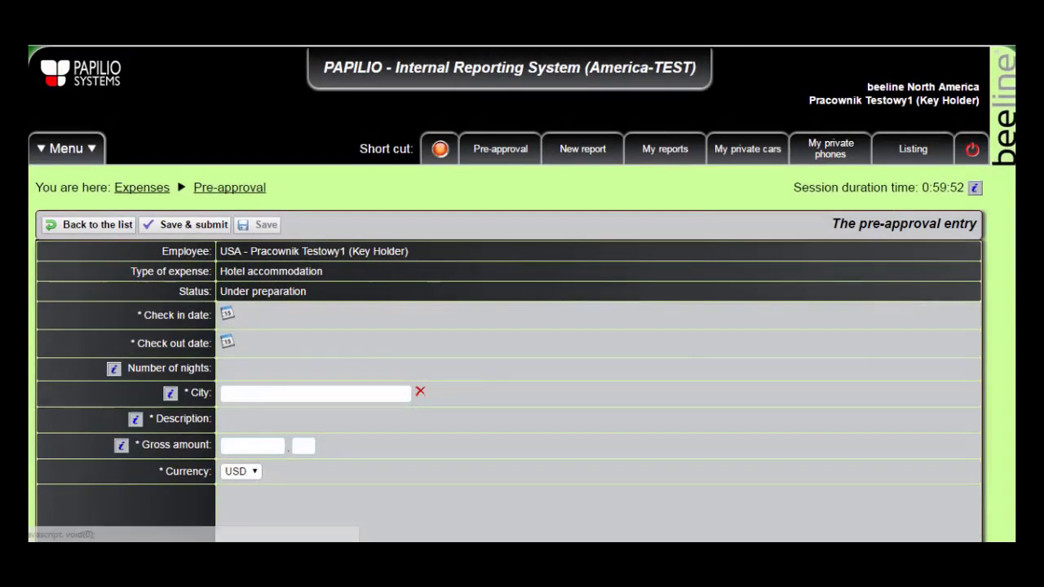
# Set the hotel pre-approval's check-in date to 2016-05-04 and its check-out date to 2016-05-06
pyautogui.click(226, 313)
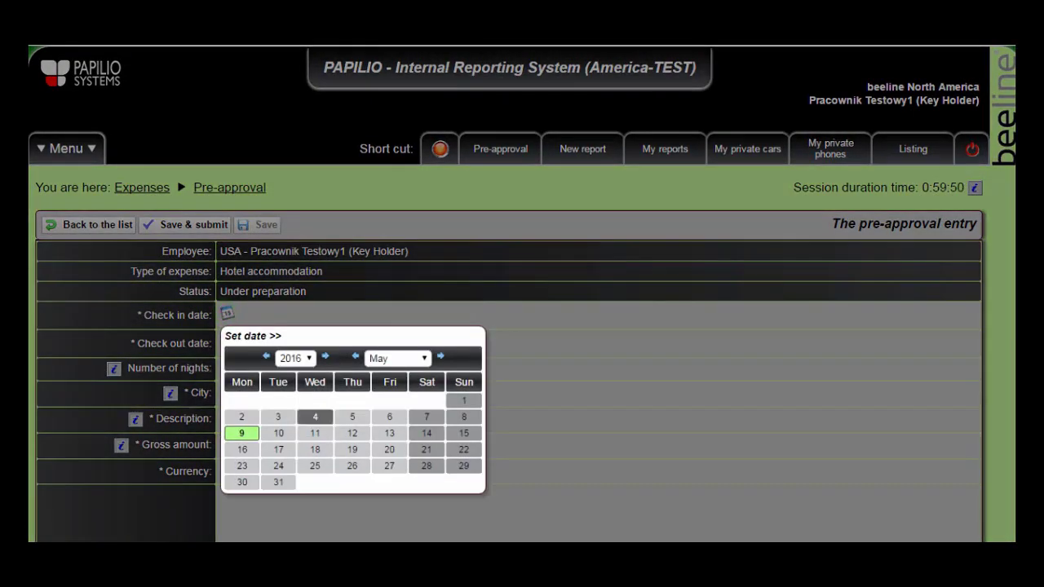
pyautogui.click(318, 416)
pyautogui.click(226, 341)
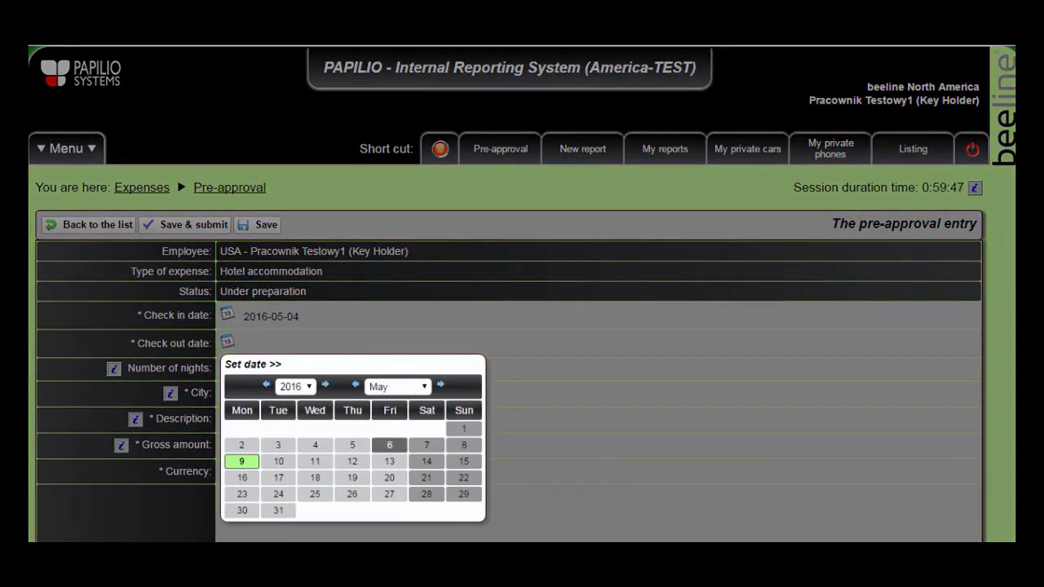
pyautogui.click(385, 443)
# Set the city to United States - Cleveland (Ohio) and enter "Sheraton, Cleveland OH" as the description
pyautogui.click(261, 391)
pyautogui.write('She')
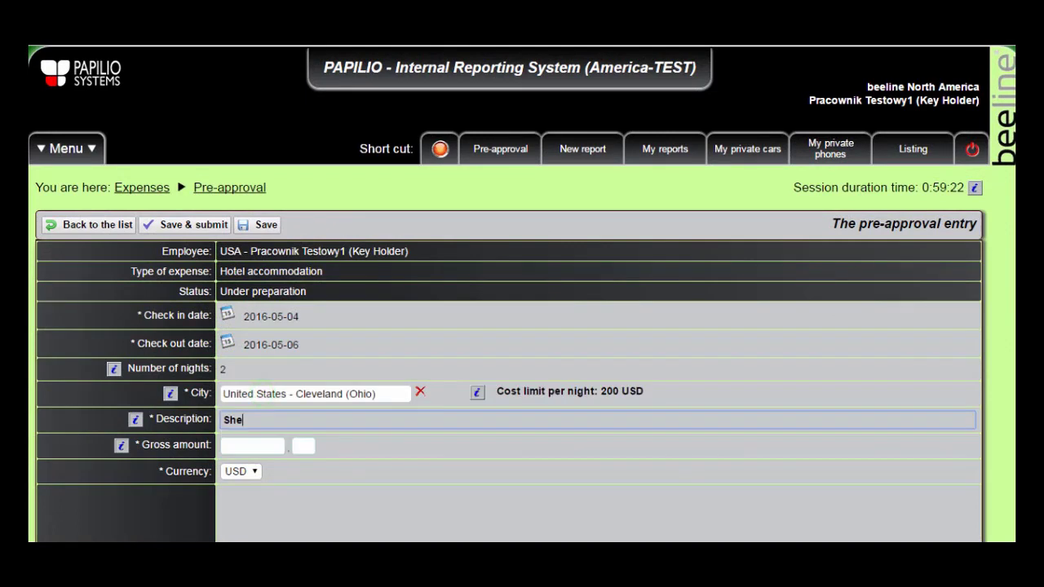
pyautogui.write('raton, Cleveland OH')
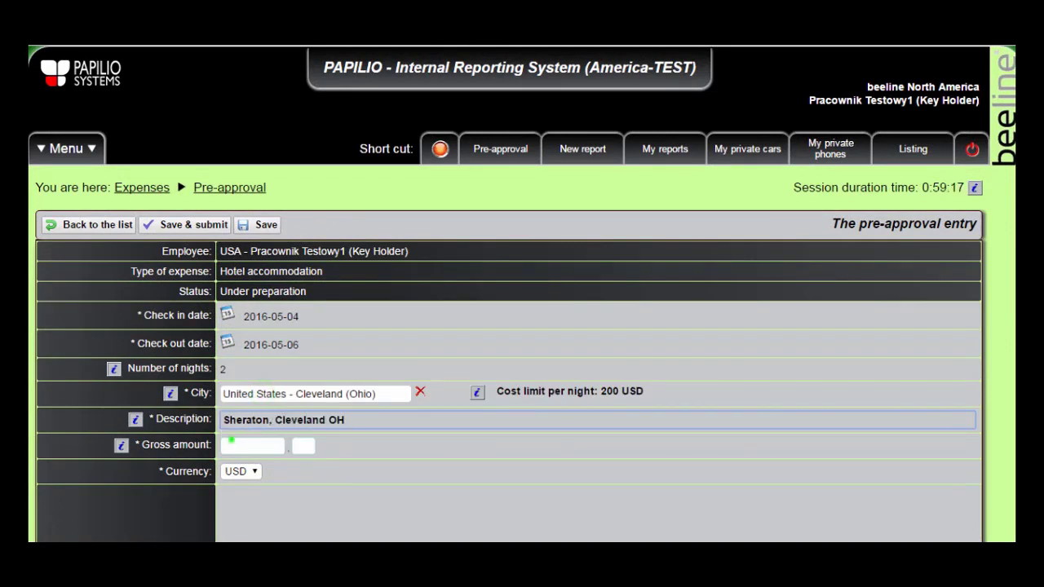
# Enter a gross amount of 380.00 USD for the Cleveland hotel stay
pyautogui.click(231, 440)
pyautogui.write('380')
pyautogui.press('Tab')
pyautogui.press('Tab')
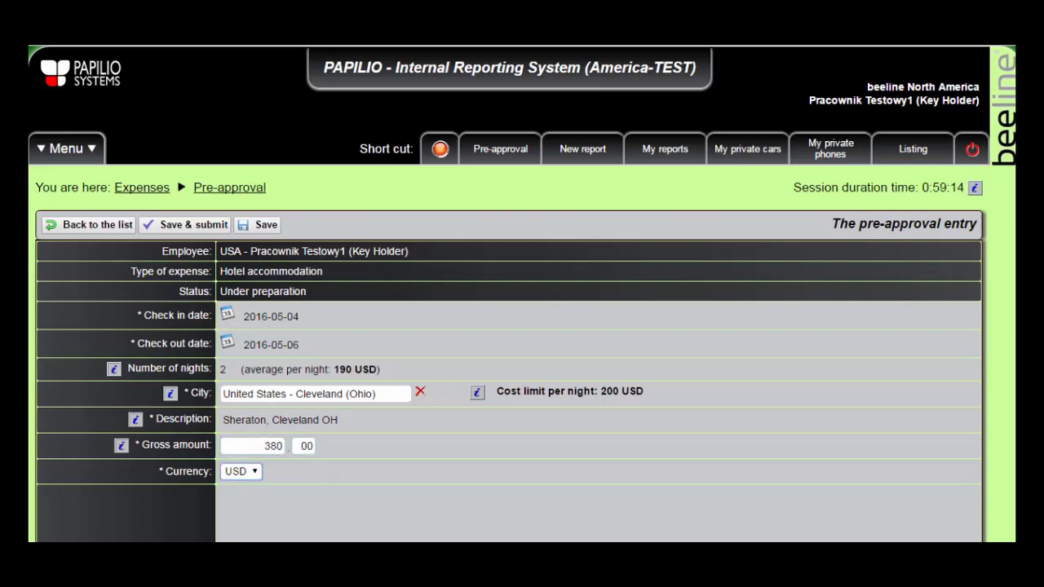
# Save and submit the pre-approval entry, giving "I did not know about pre-approval yet" as the reason for the late request
pyautogui.click(203, 225)
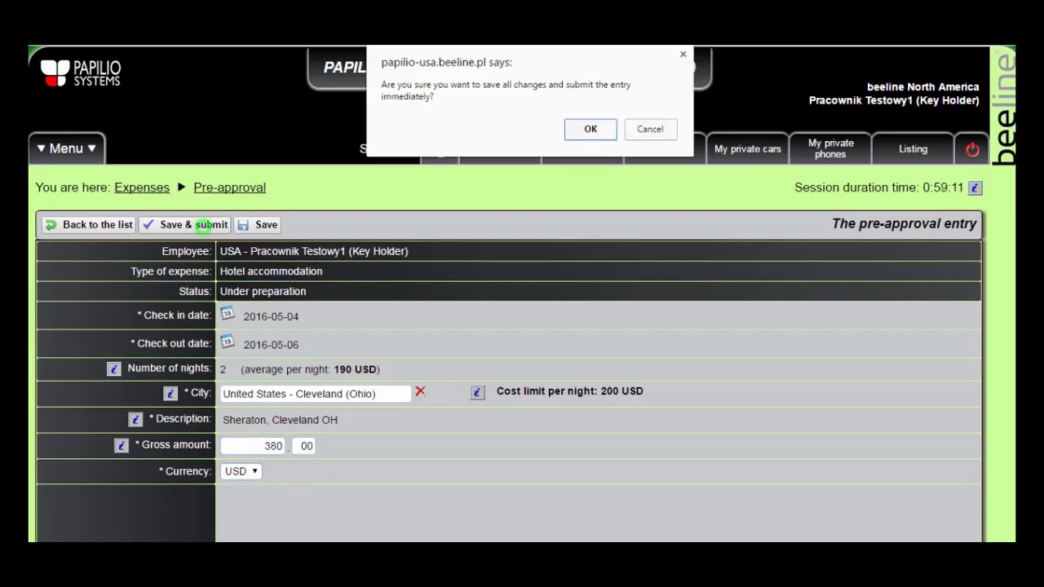
pyautogui.press('Return')
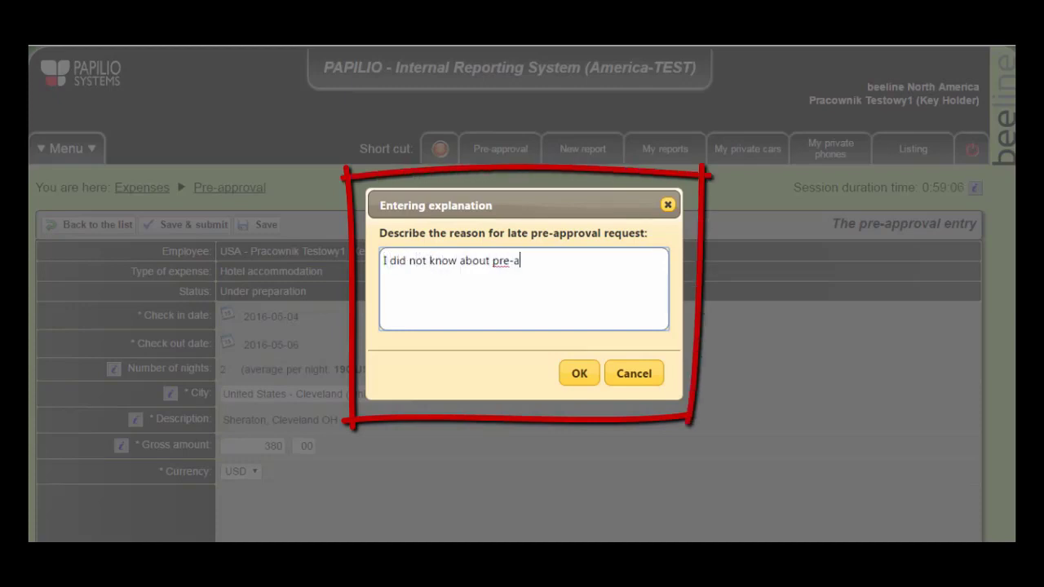
pyautogui.write('pproval yet')
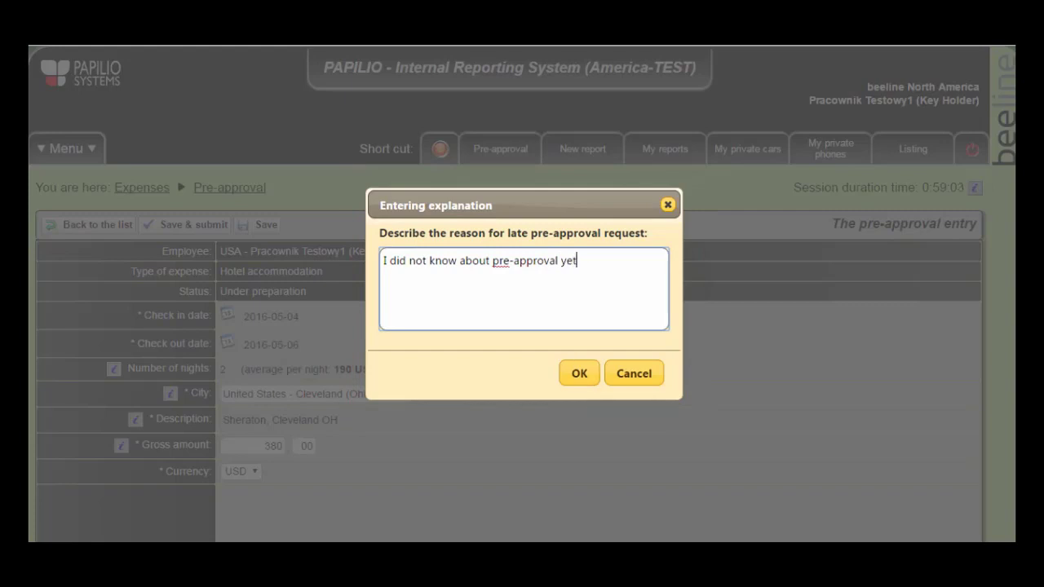
pyautogui.click(584, 373)
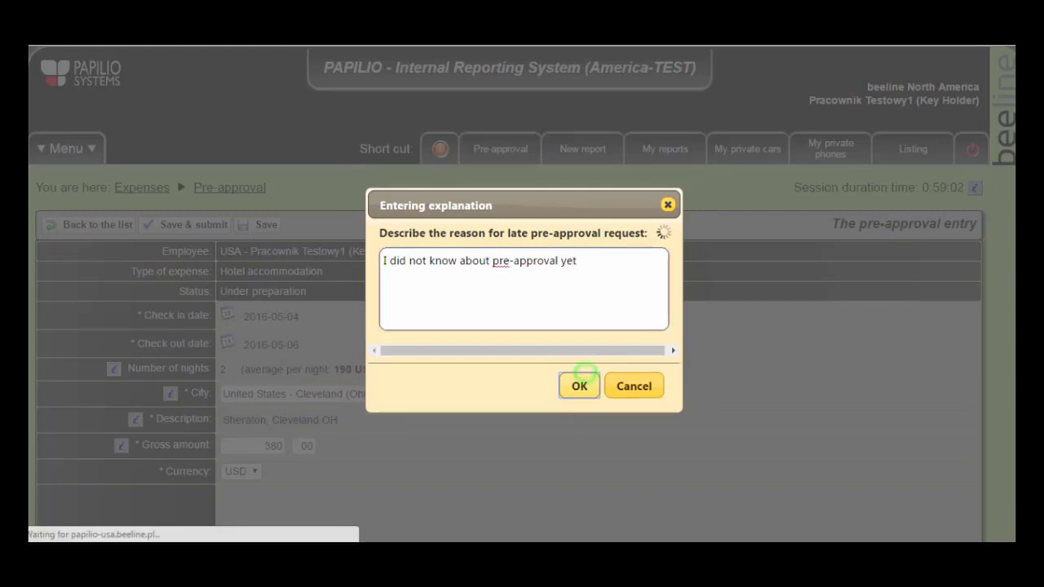